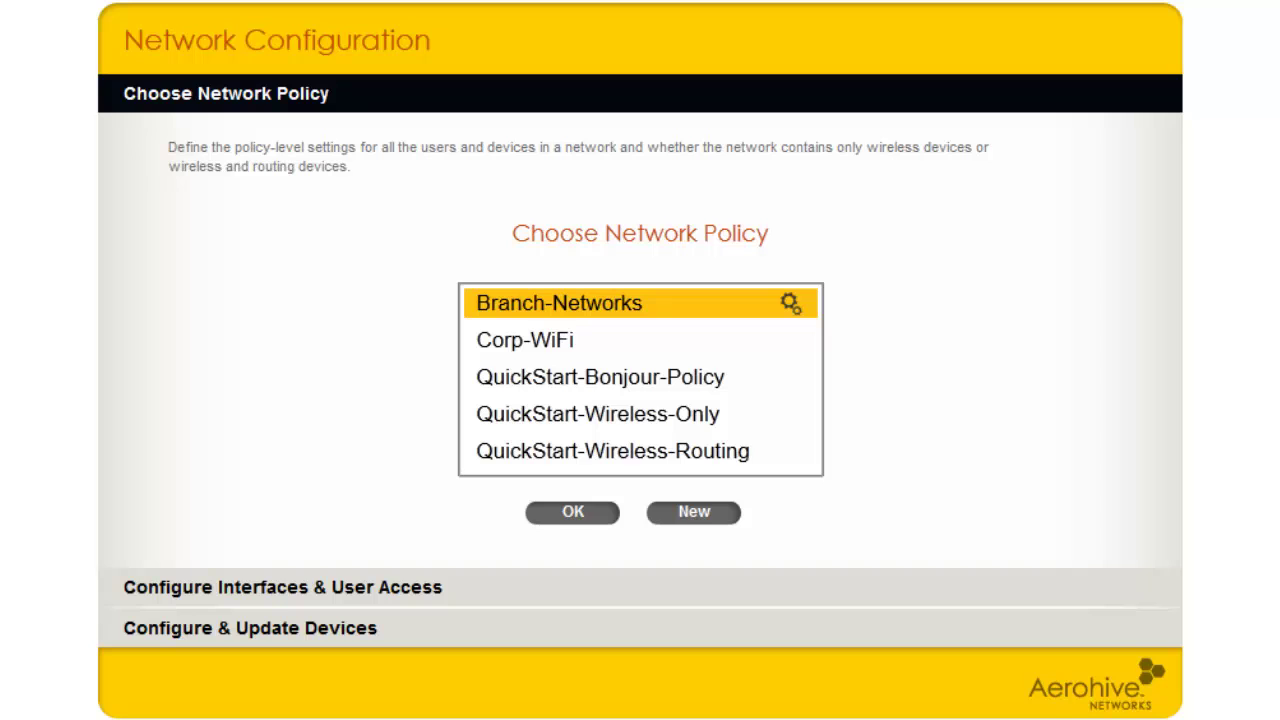
Open the Branch-Networks policy and start a new SSID from its SSID list
left_click(589, 524)
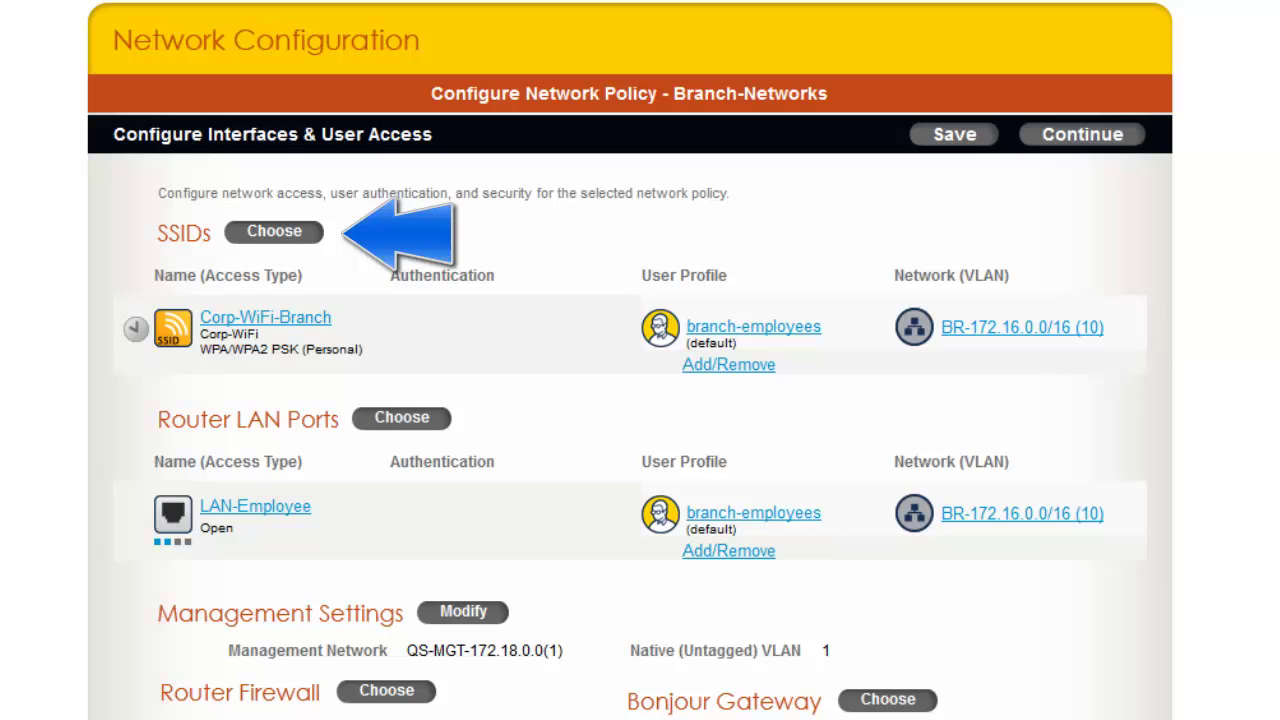
left_click(310, 232)
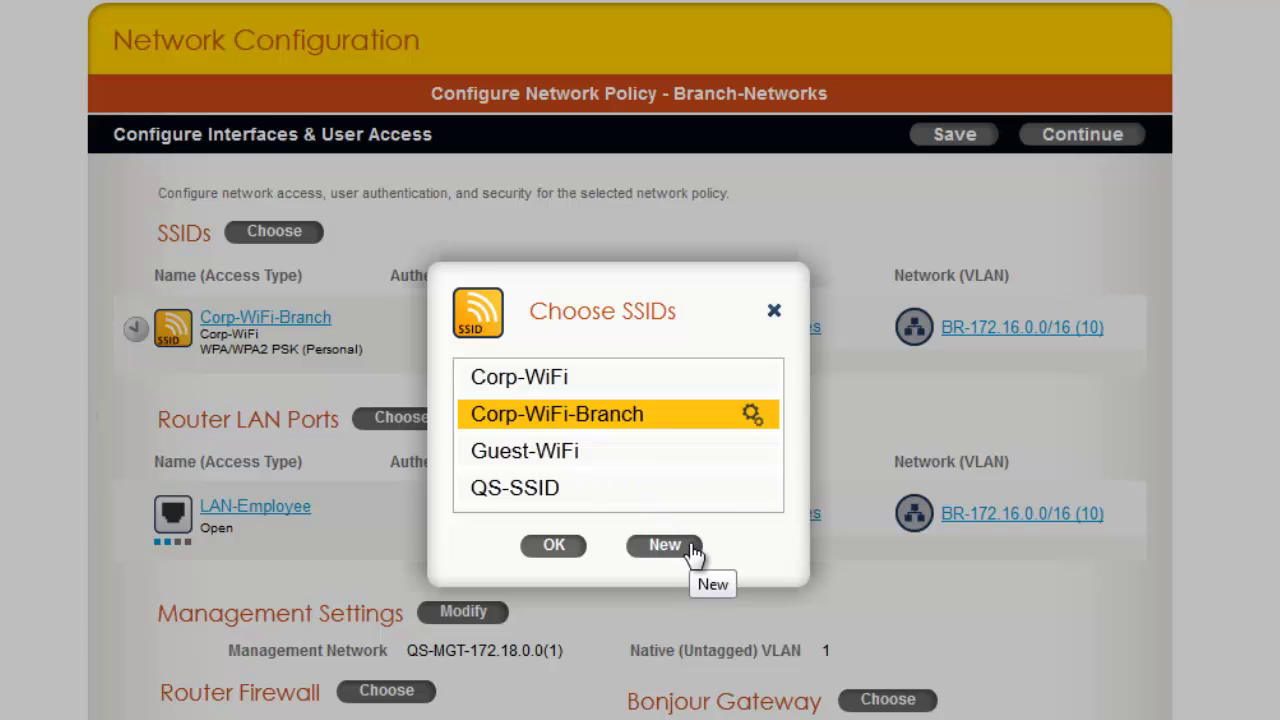
left_click(665, 545)
Name the SSID profile Guest-WiFi-Branch with SSID Guest-WiFi, keeping Open security
left_click(516, 222)
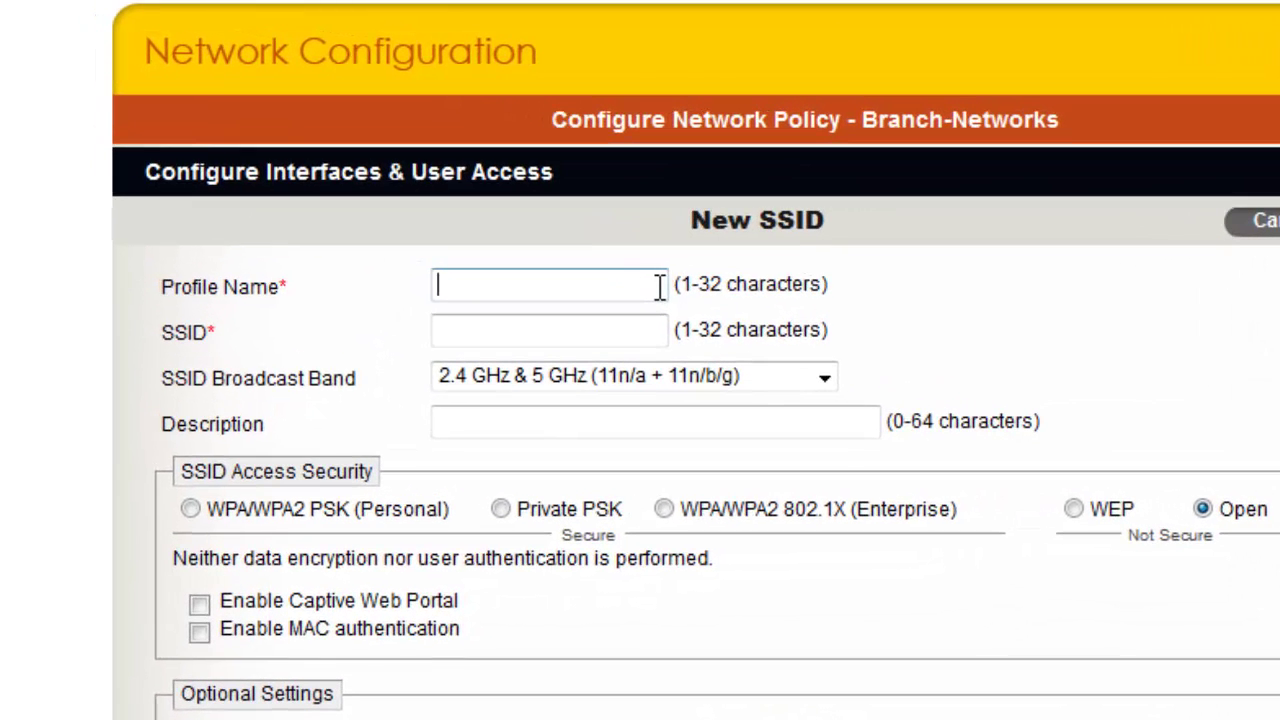
type("Guest-WiFi")
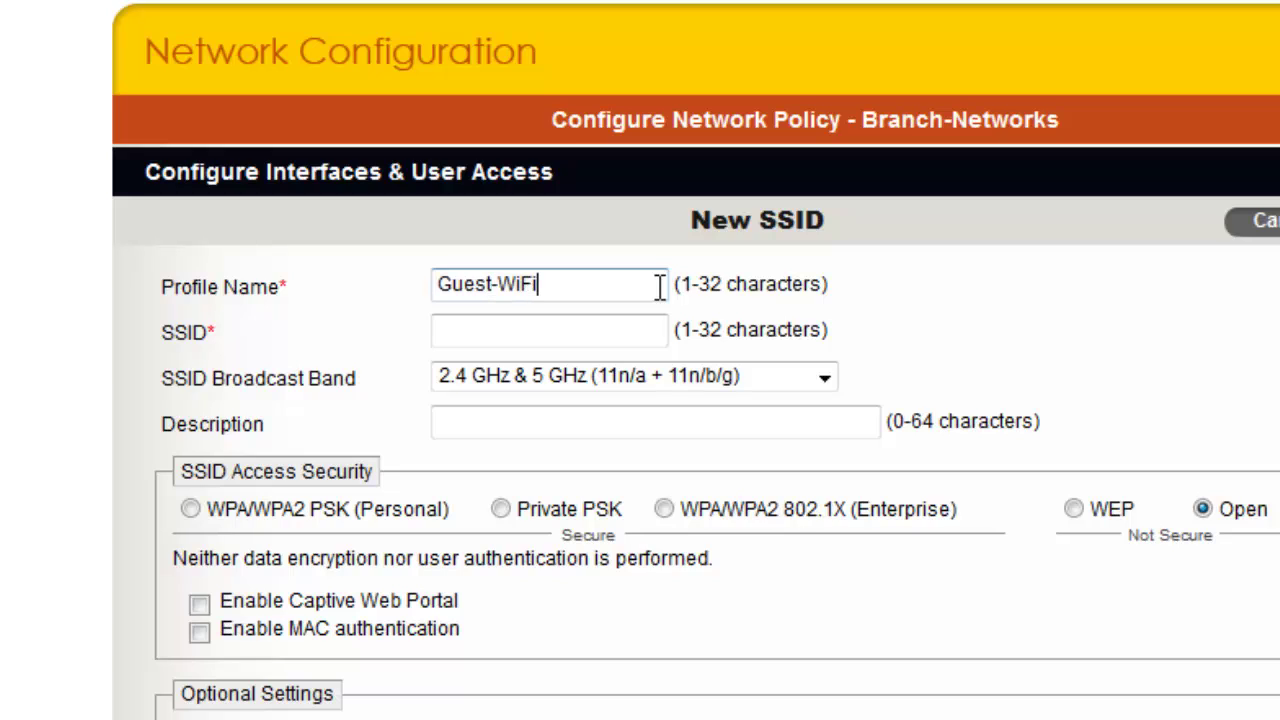
type("-Branch")
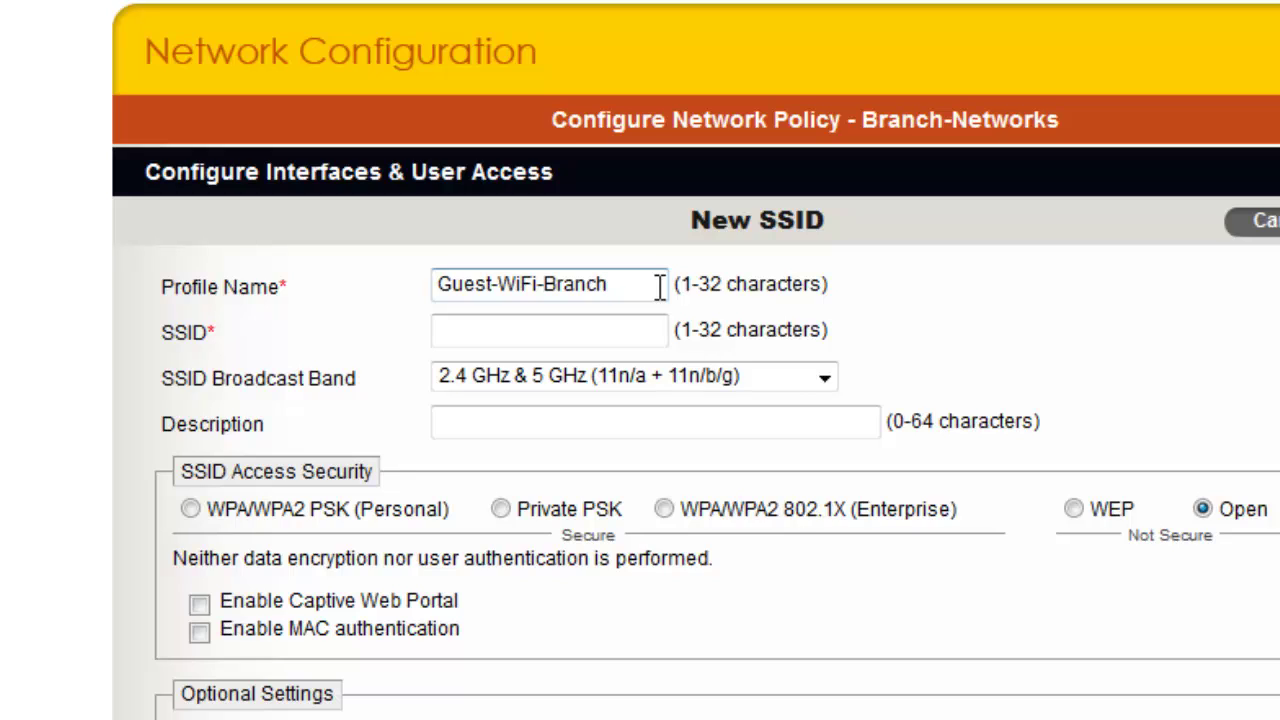
left_click(651, 323)
type("Guest-WiFi-Branch")
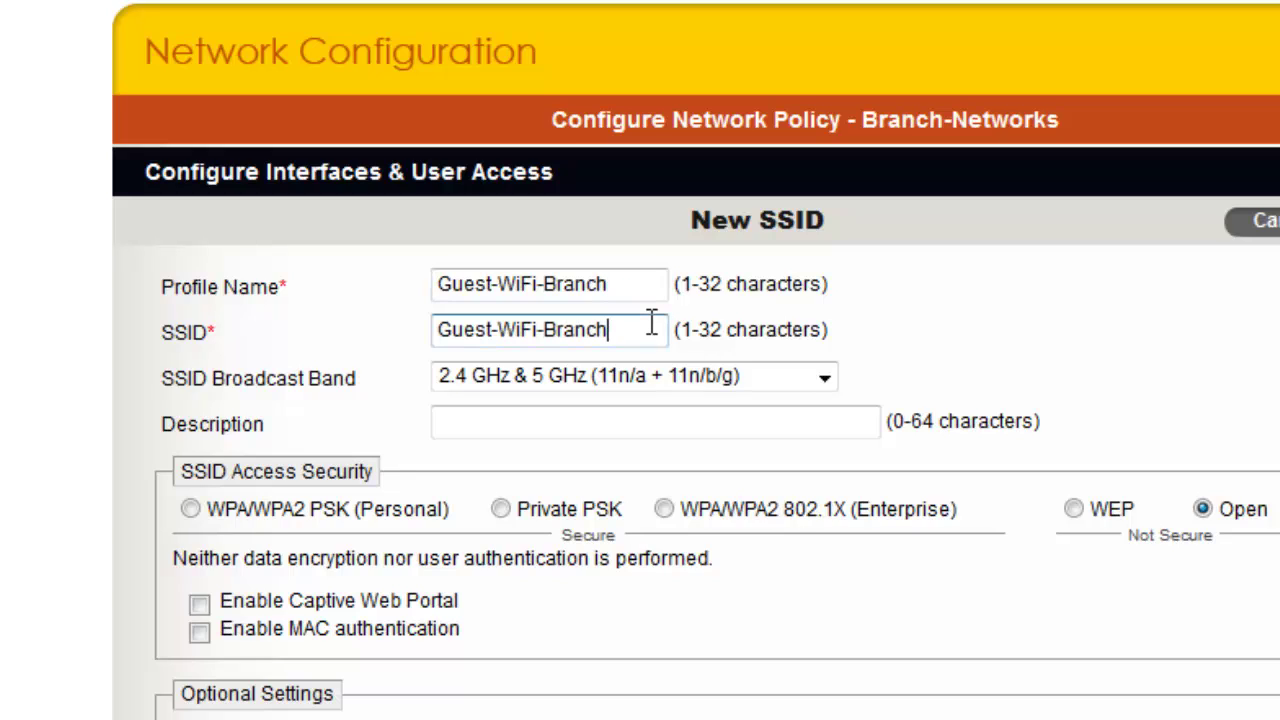
key("BackSpace")
key("BackSpace")
key("BackSpace")
key("BackSpace")
key("BackSpace")
key("BackSpace")
key("BackSpace")
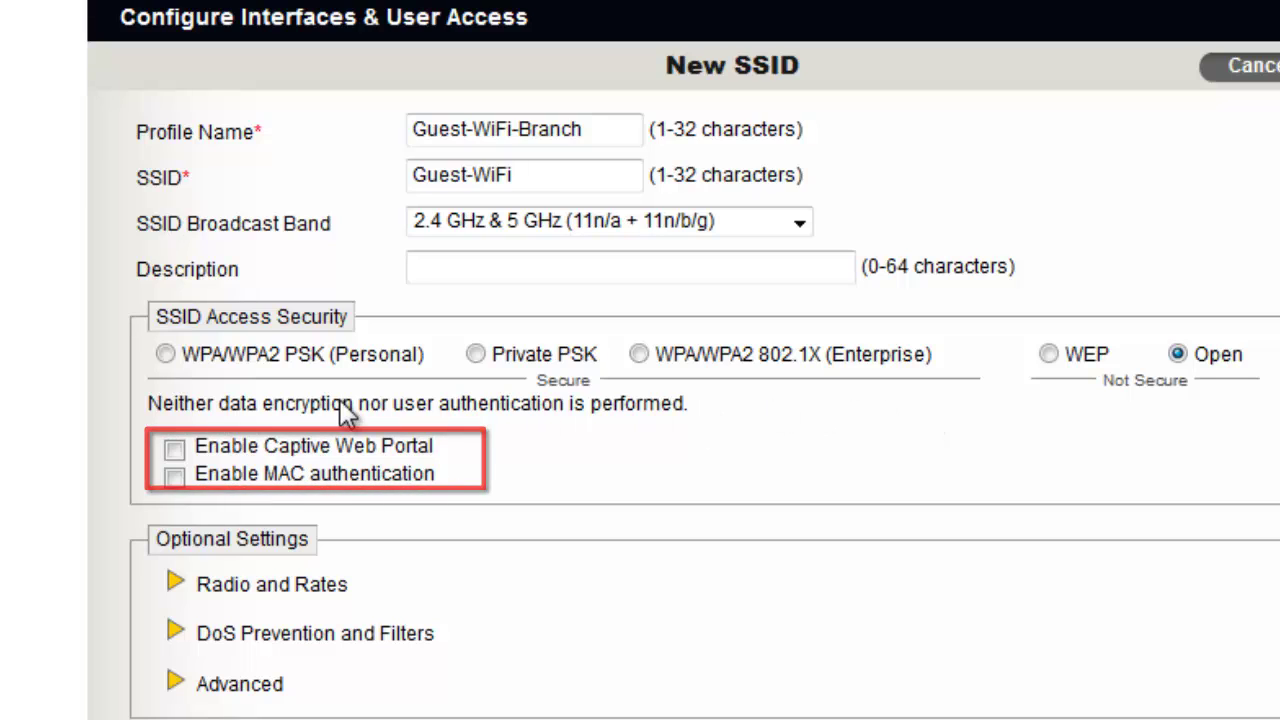
Enable the captive web portal, save Guest-WiFi-Branch, and add it to Branch-Networks
left_click(174, 449)
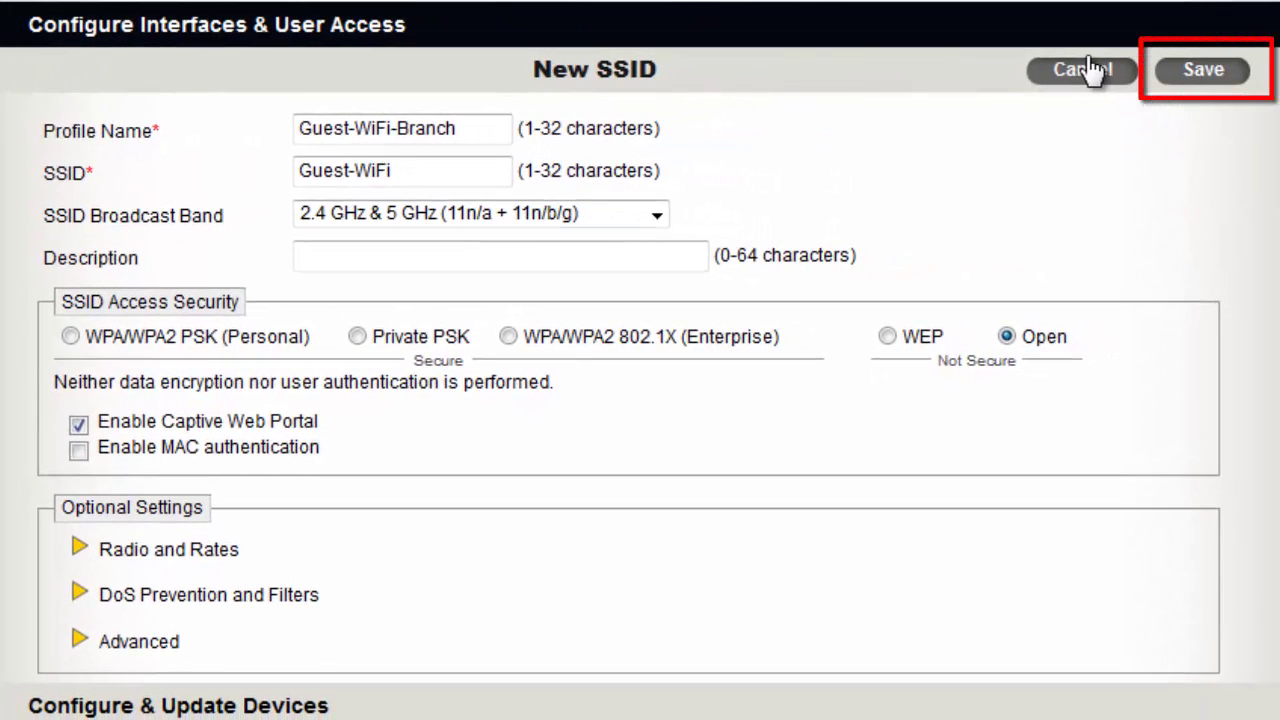
left_click(1183, 74)
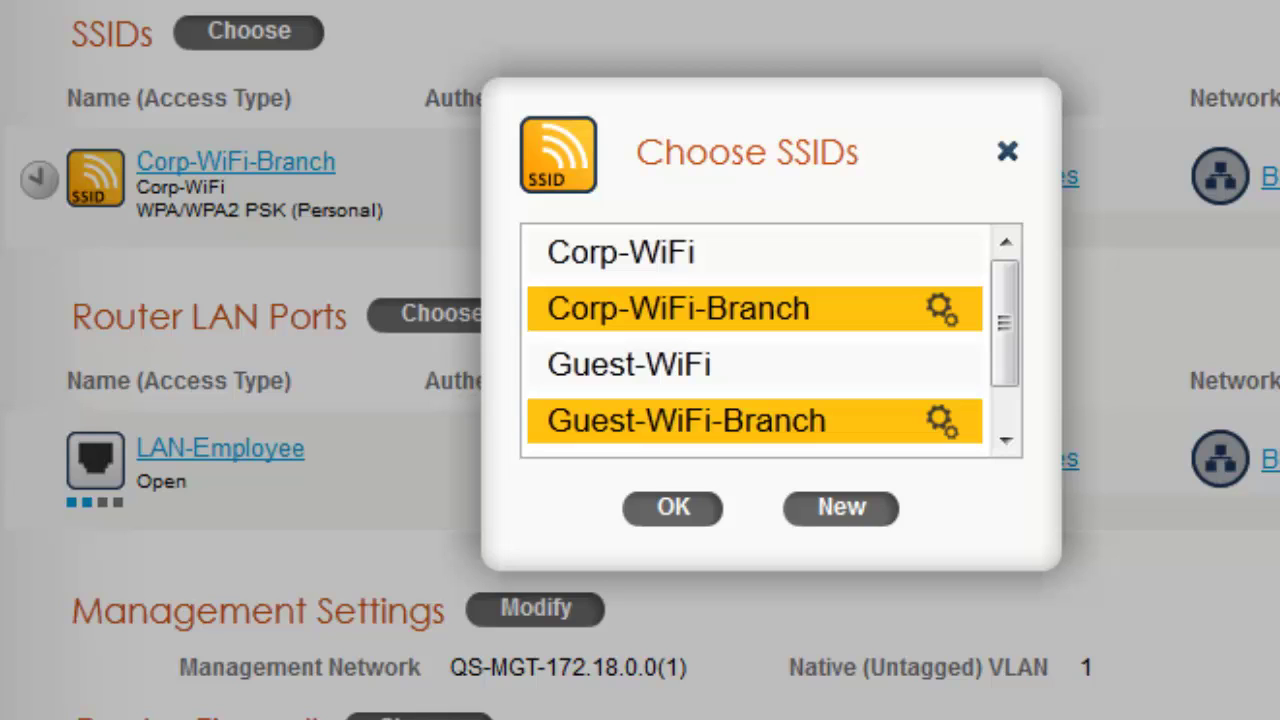
left_click(700, 508)
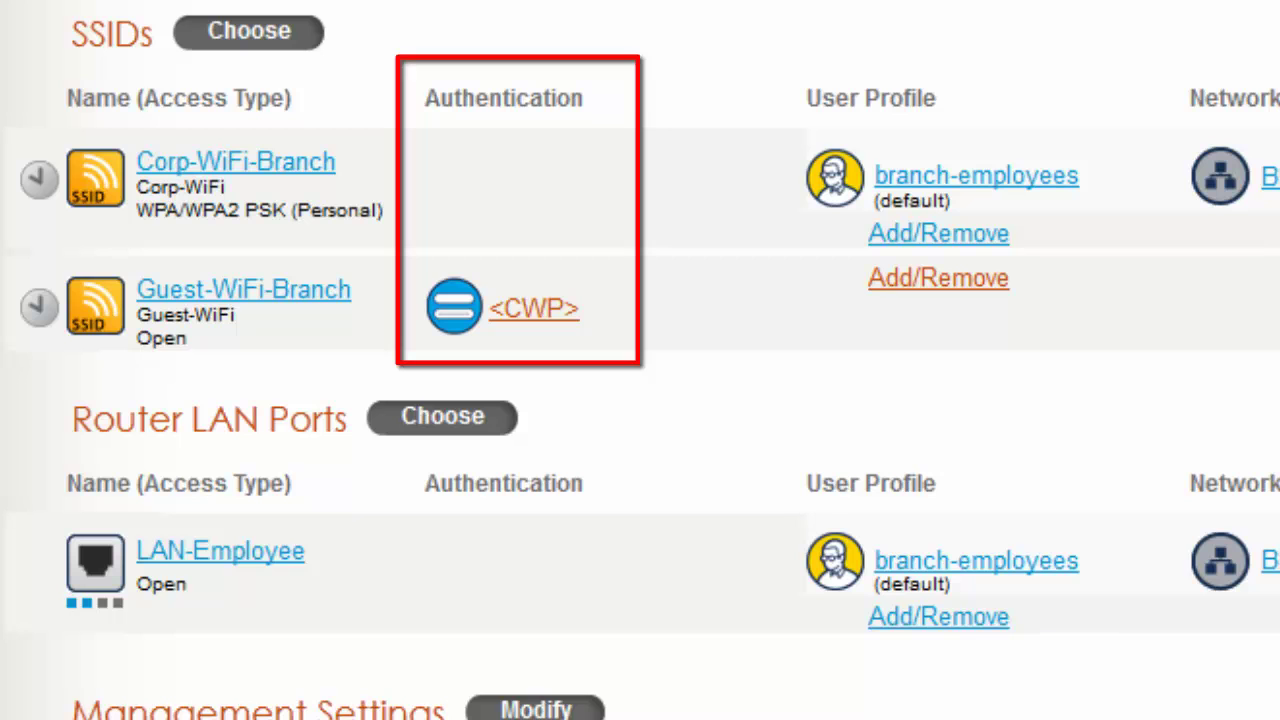
Assign the CWP-Use-Policy captive portal to the Guest-WiFi-Branch SSID
left_click(515, 310)
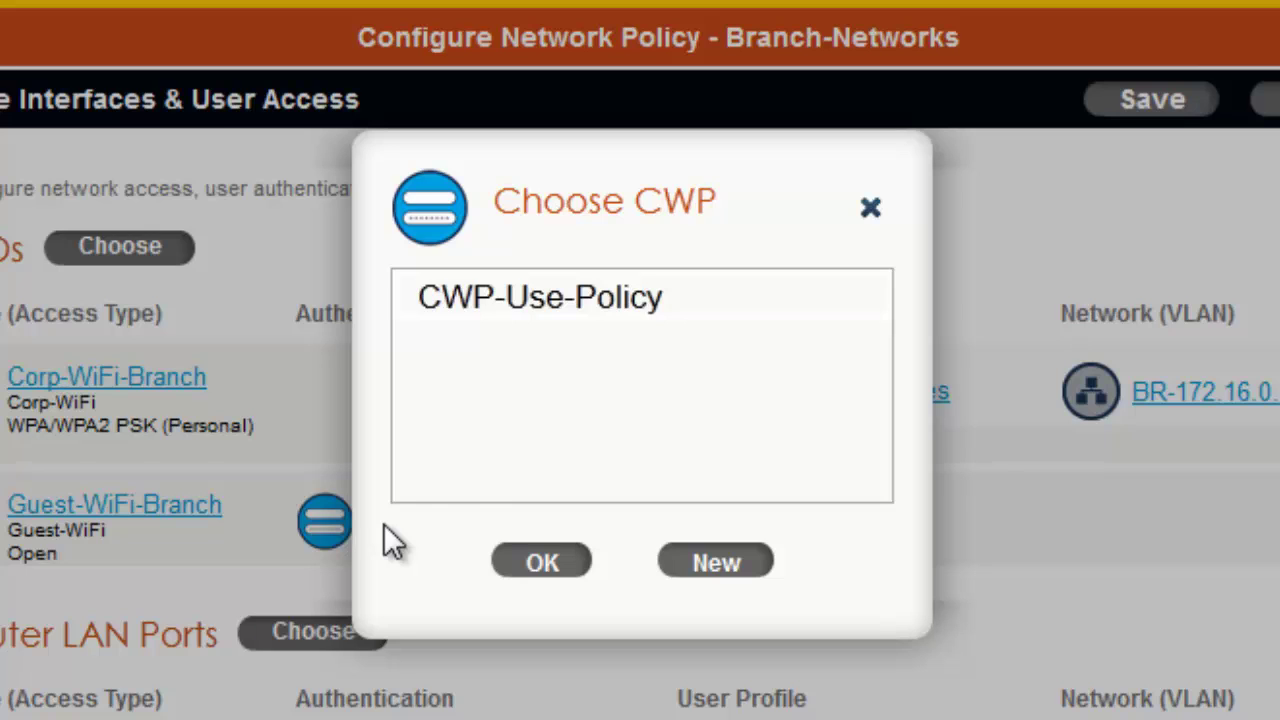
left_click(551, 320)
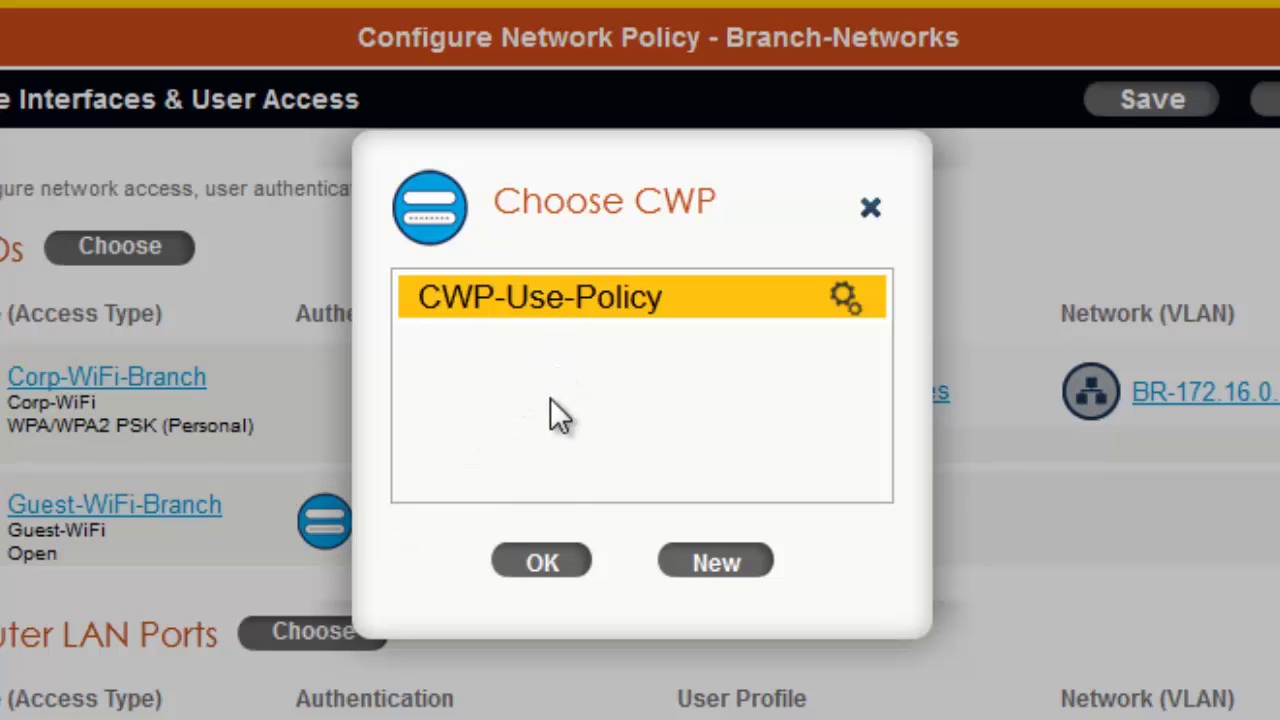
left_click(575, 565)
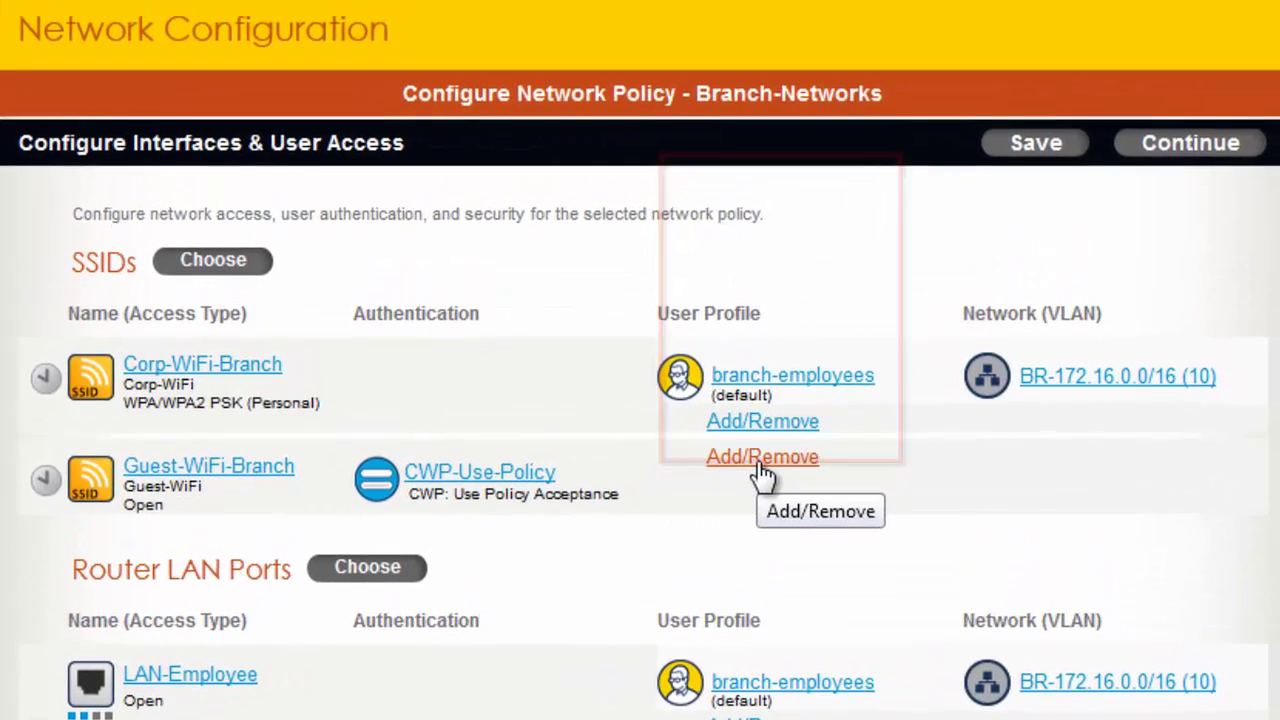
Create user profile branch-guests with attribute number 8 and begin a new network for it
left_click(763, 458)
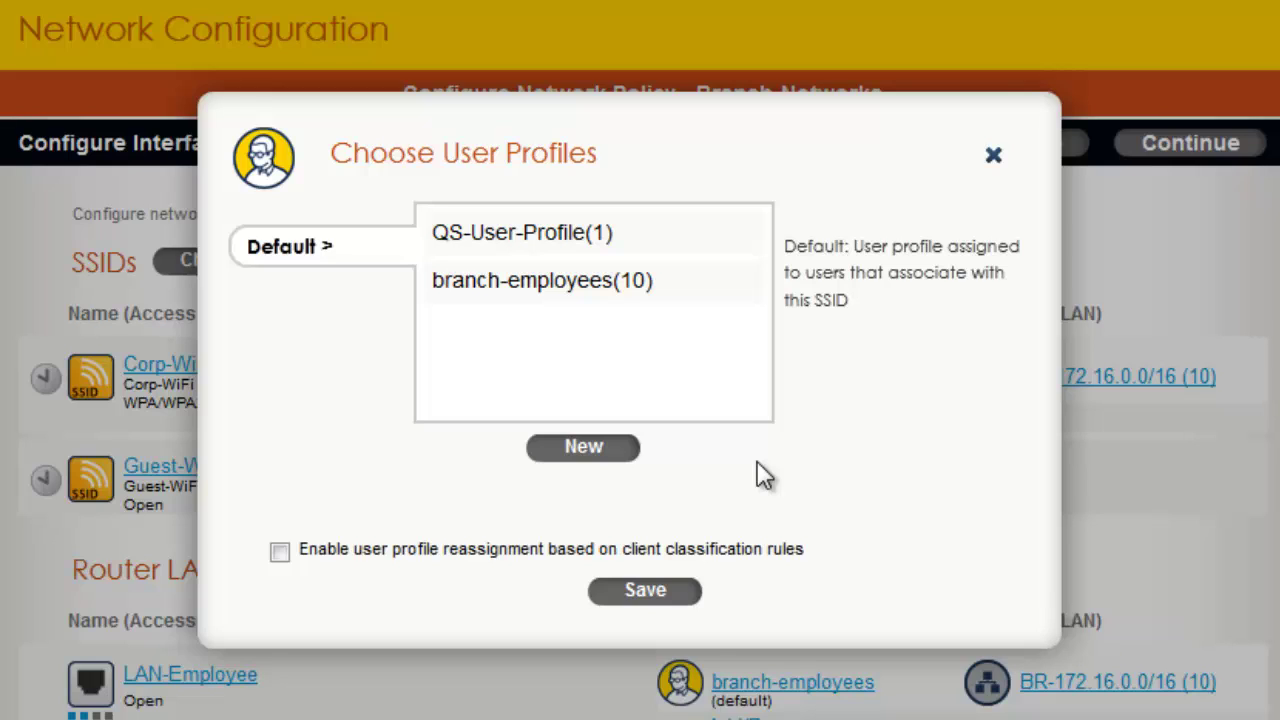
left_click(584, 449)
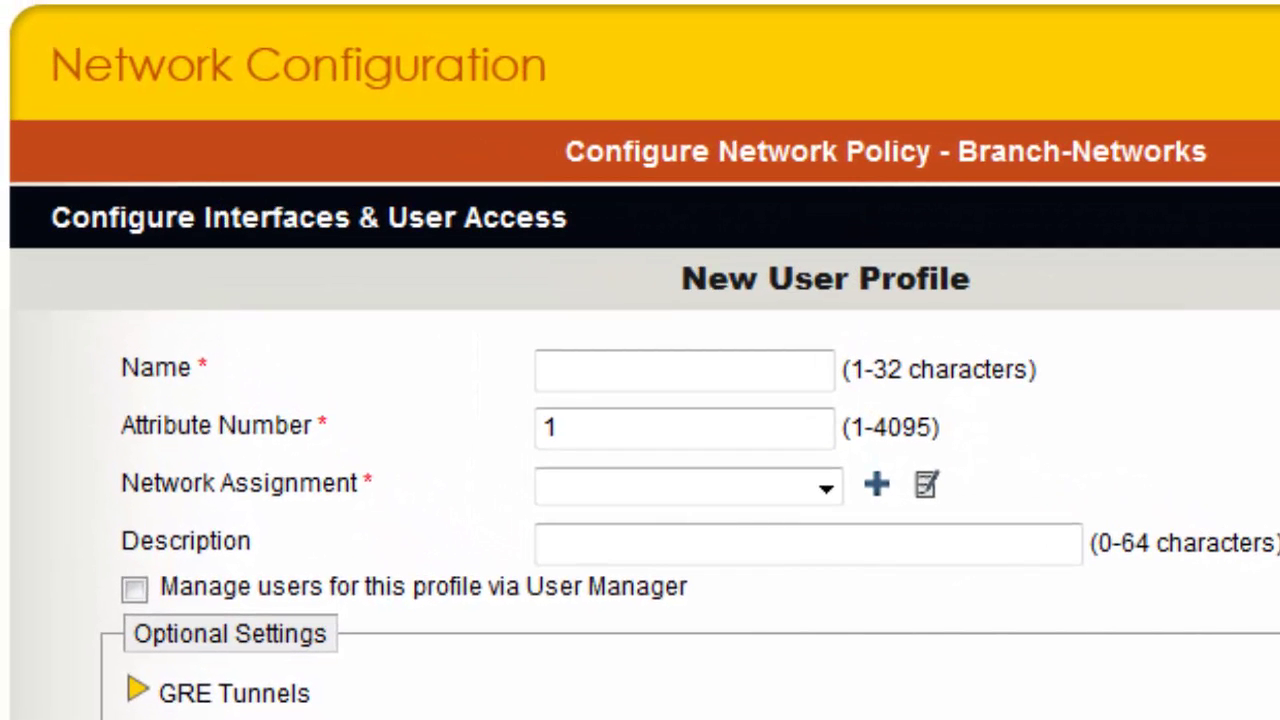
left_click(786, 376)
type("branch-guests")
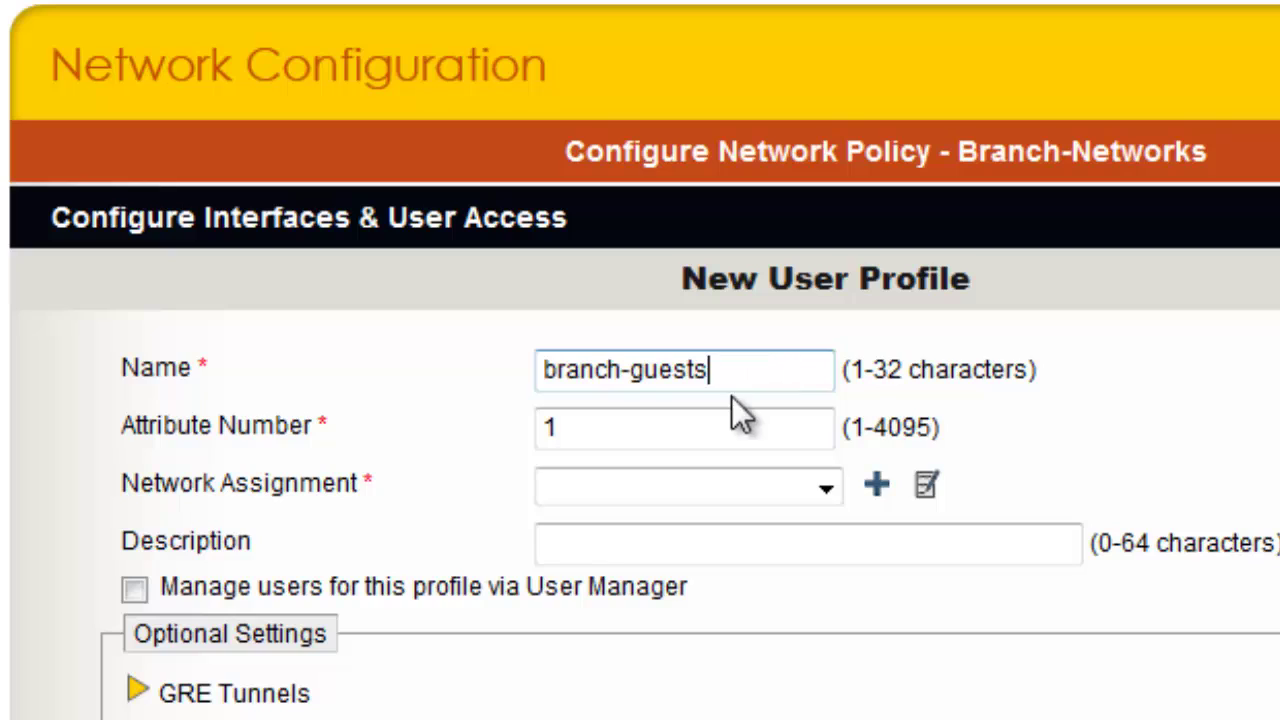
left_click_drag(623, 426, 423, 434)
type("8")
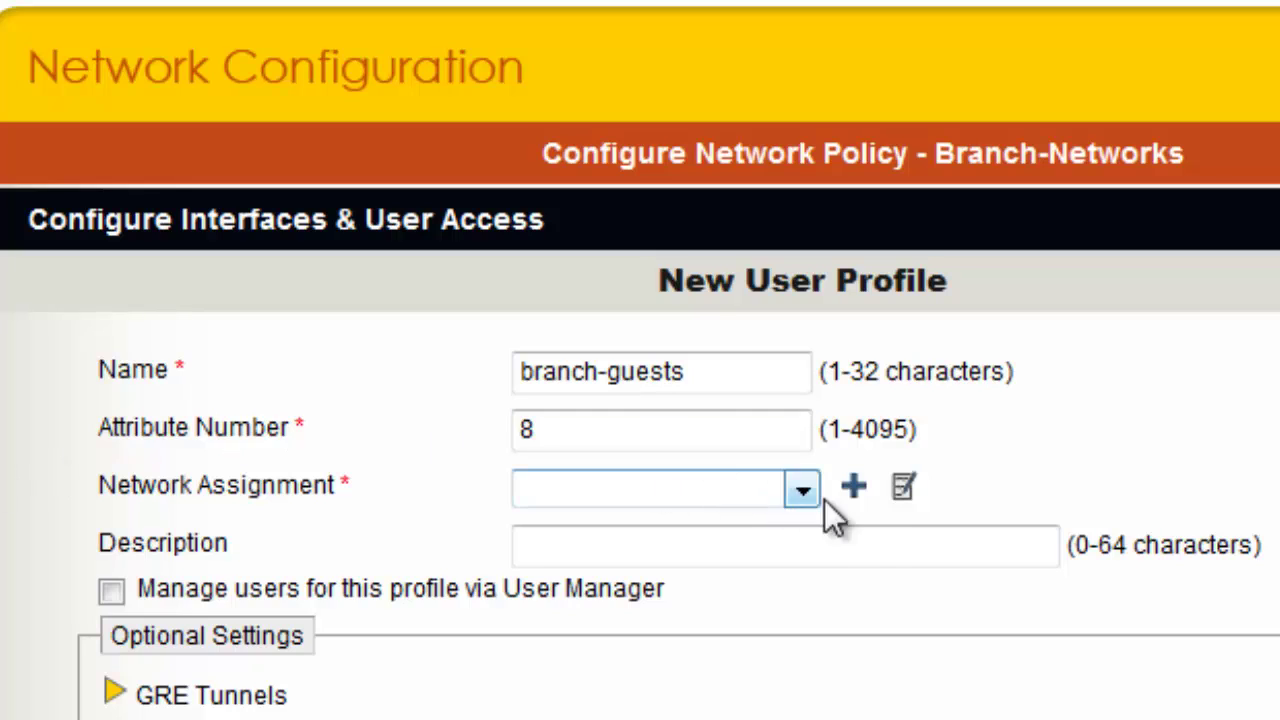
left_click(857, 495)
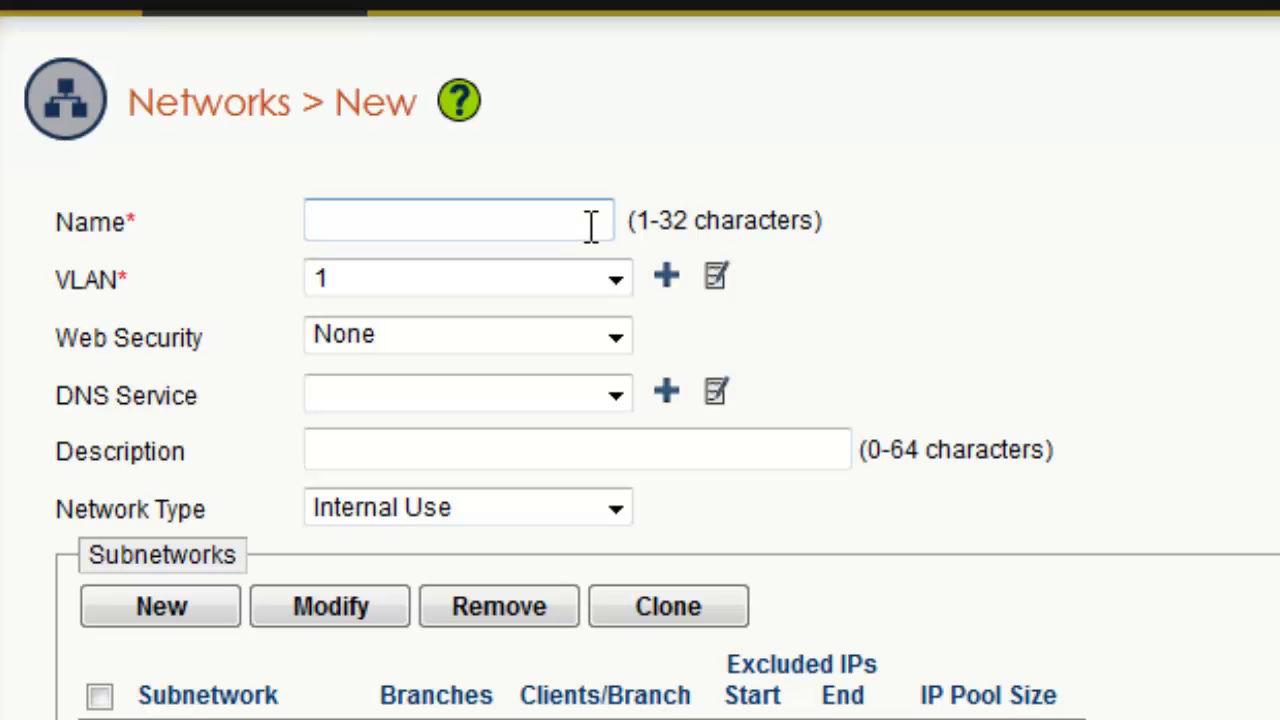
Name the network Guest-192.168.8.0 on new VLAN 8, DNS service training, type Guest Use
type("Guest-")
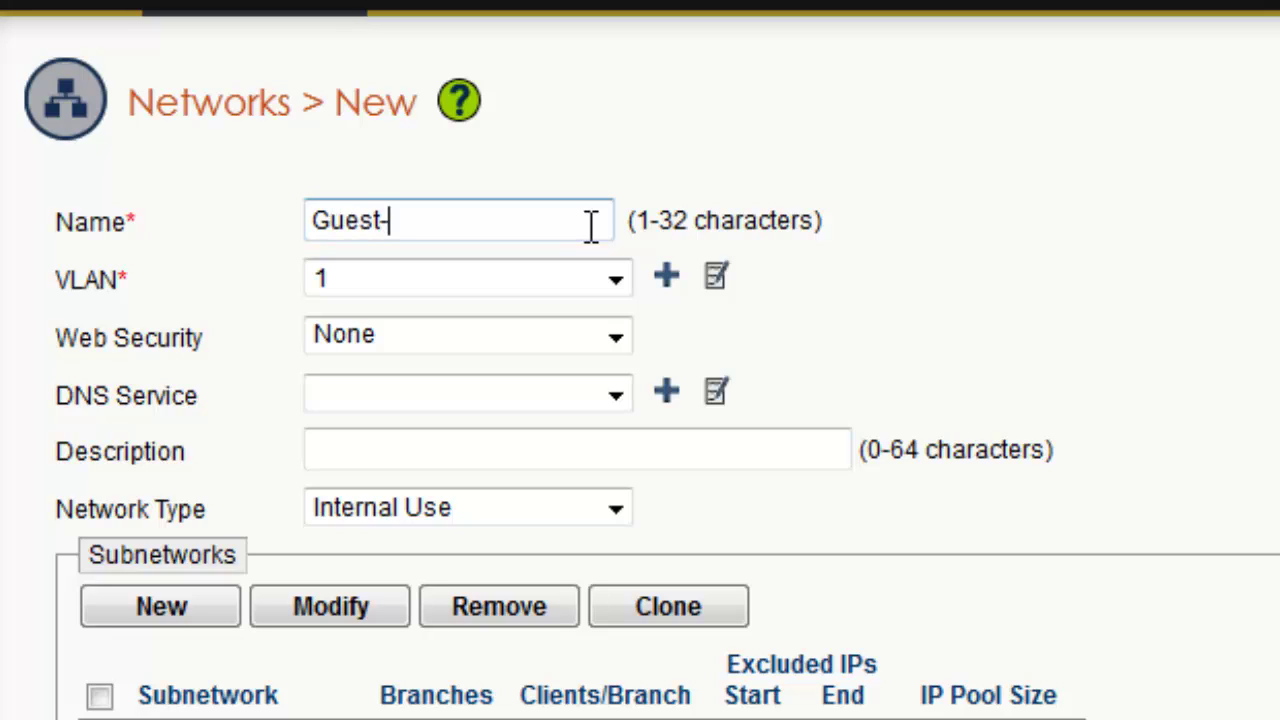
type("192.168.8.0")
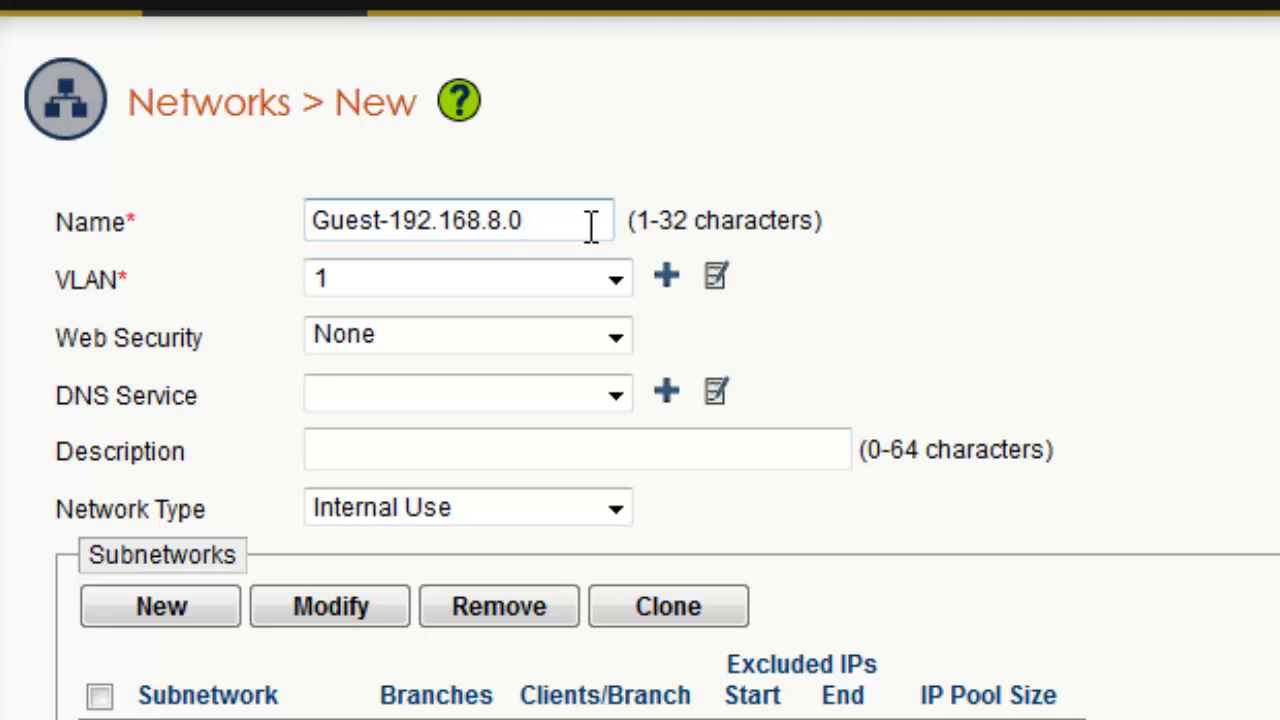
left_click(546, 281)
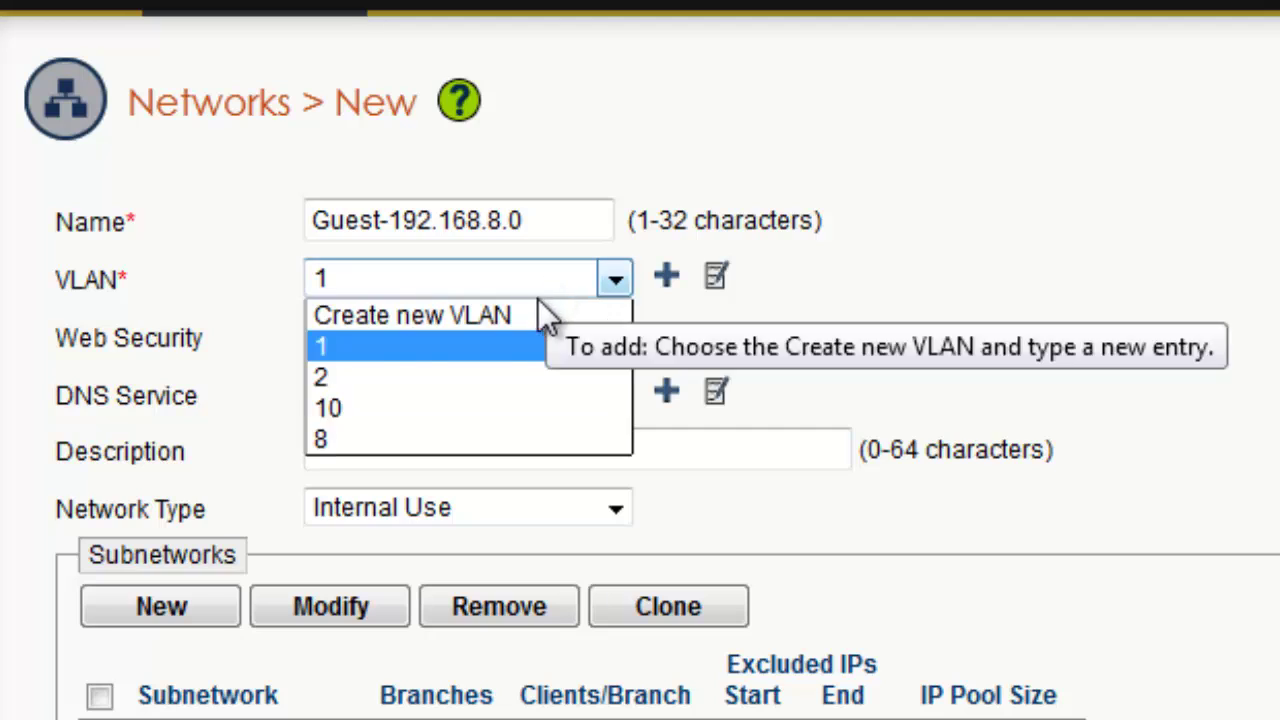
left_click(529, 318)
type("8")
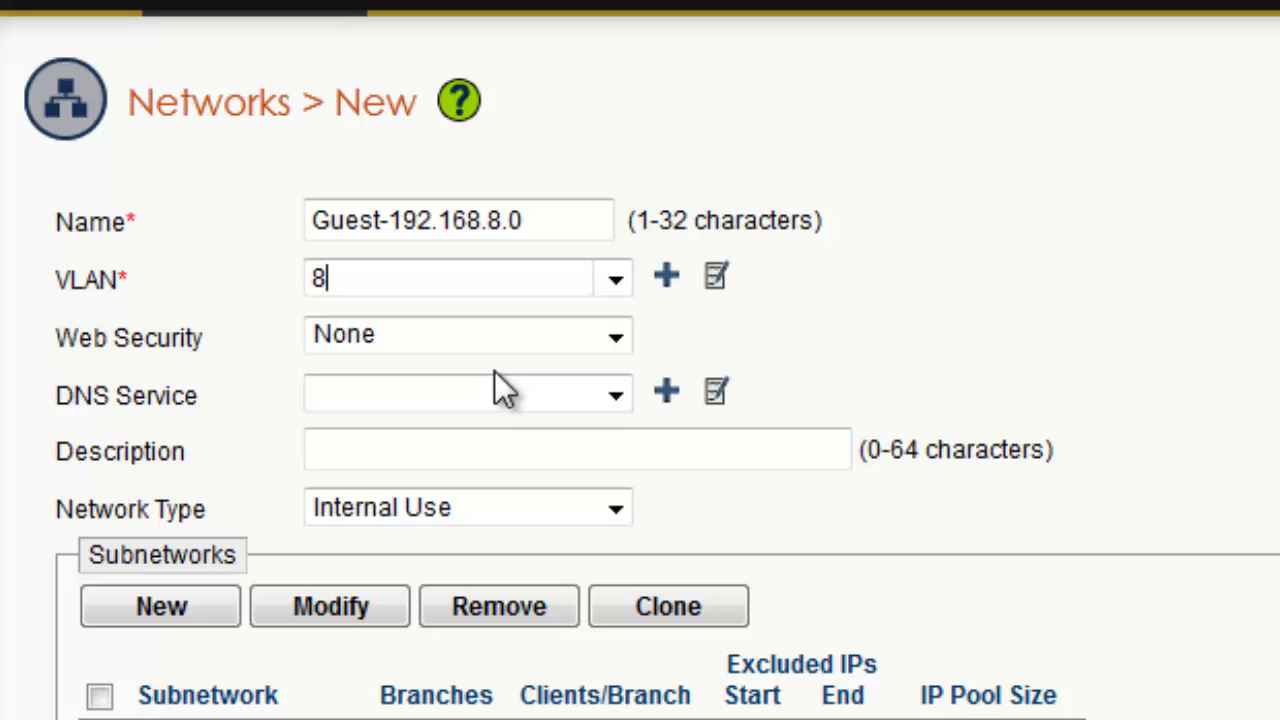
left_click(510, 393)
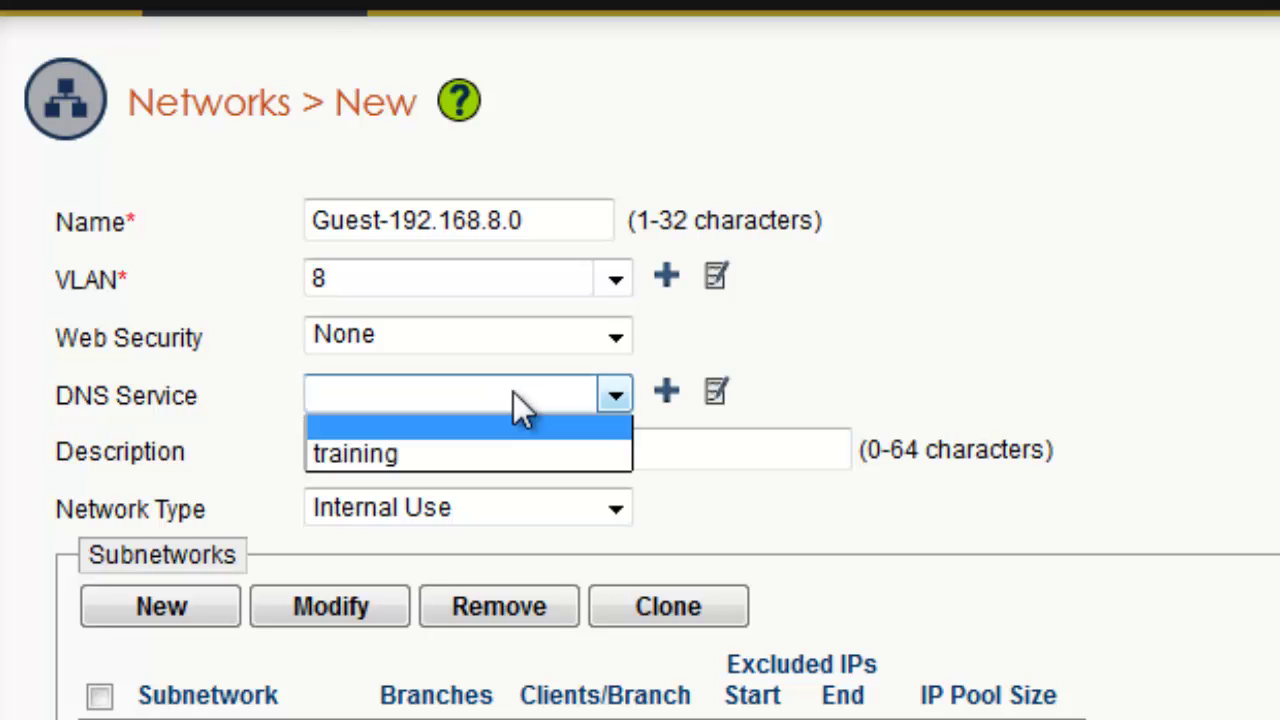
left_click(520, 455)
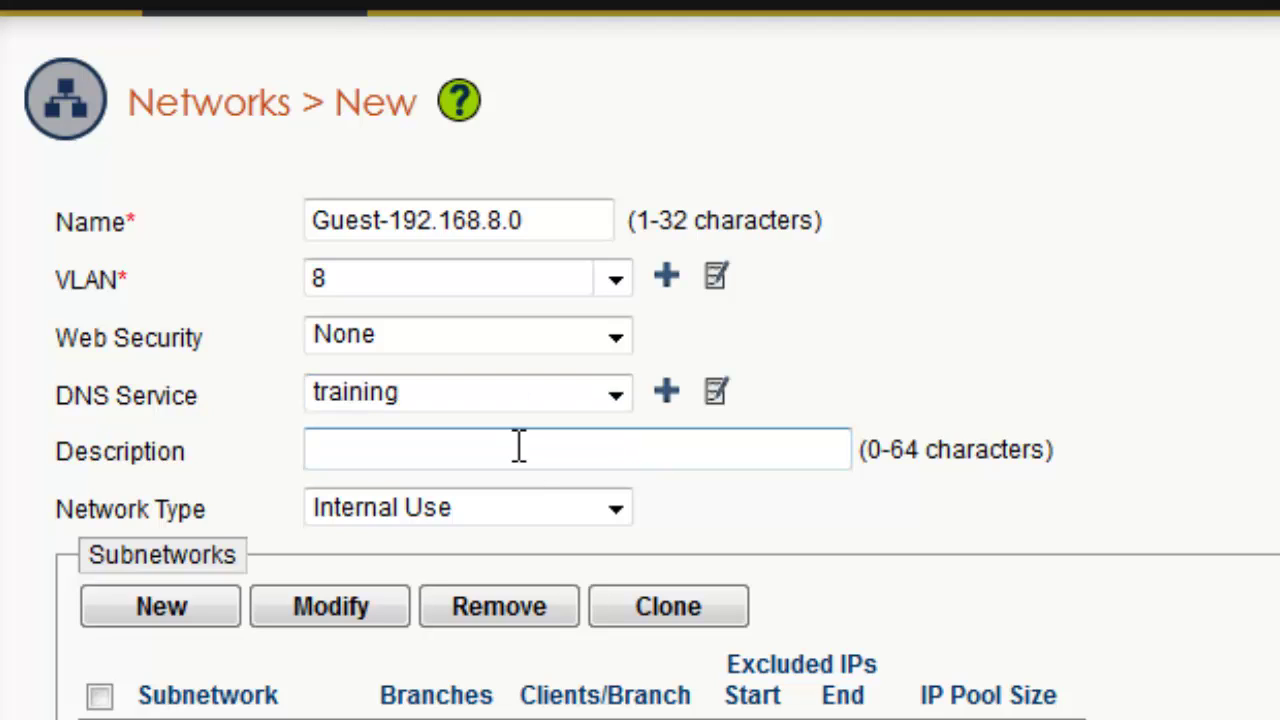
left_click(538, 505)
left_click(537, 573)
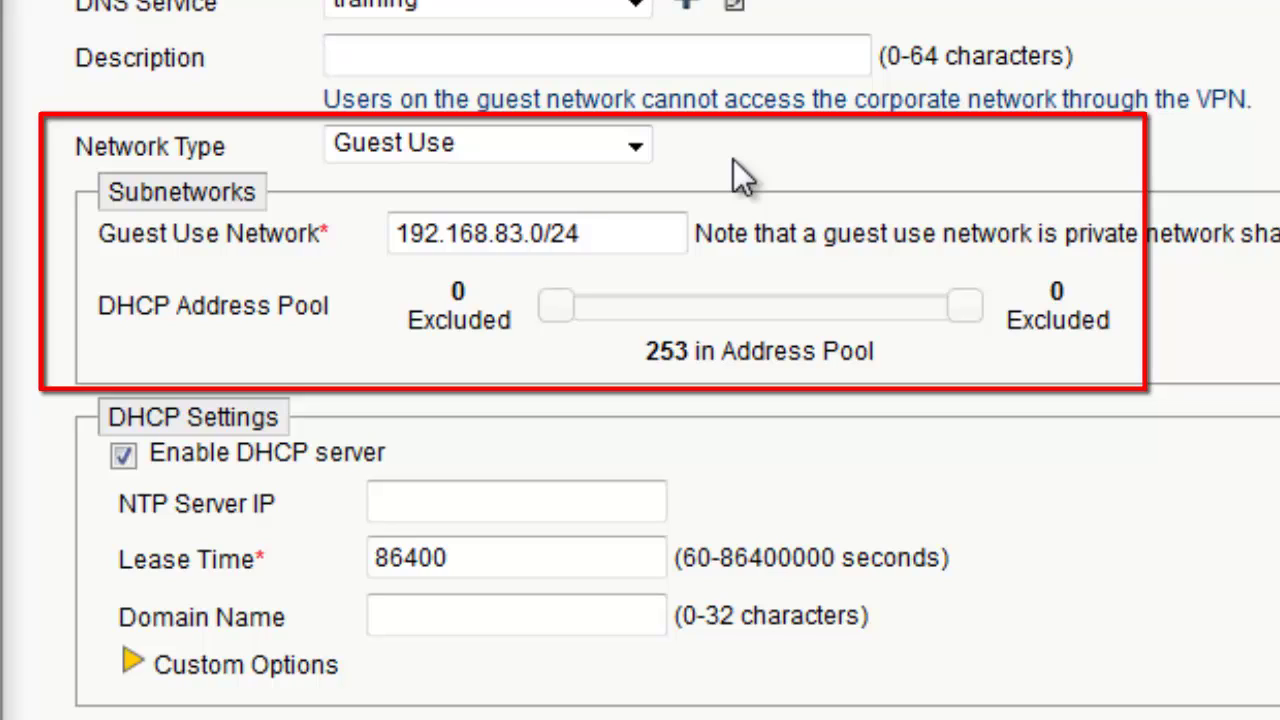
Change the subnet to 192.168.8.0/24, exclude 10 addresses at each pool end, and save
left_click(548, 236)
left_click(525, 240)
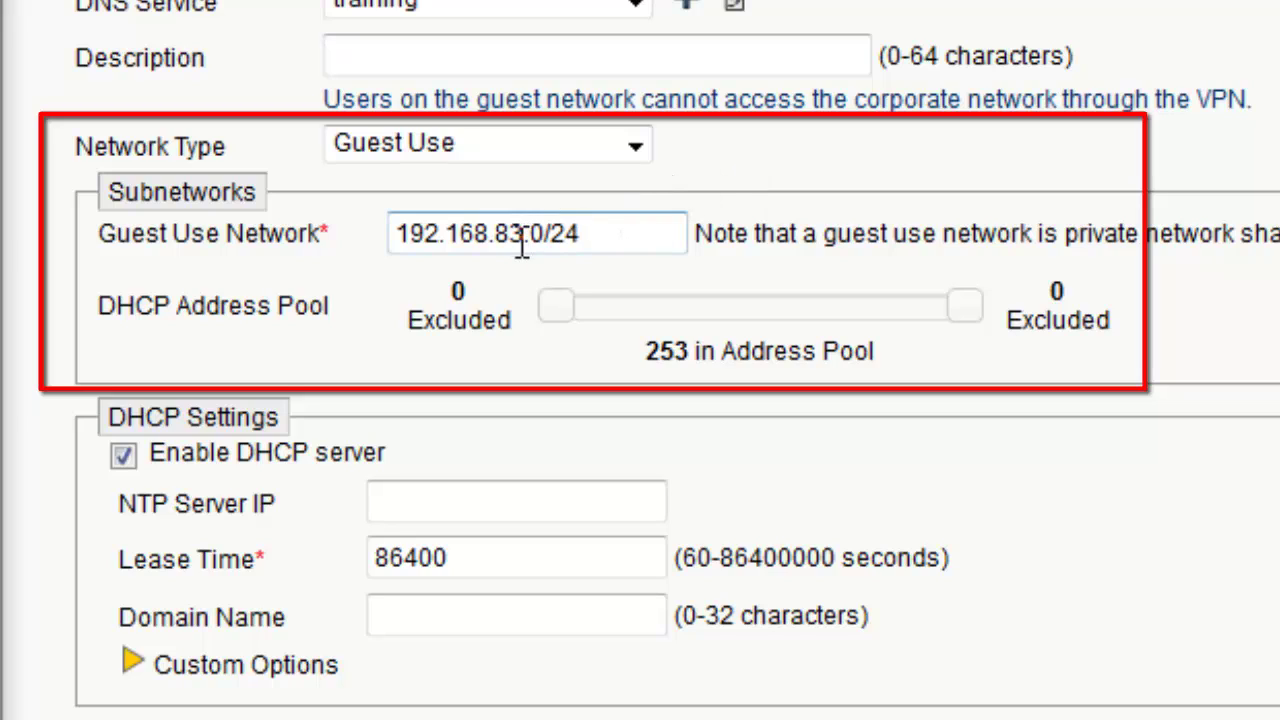
key("BackSpace")
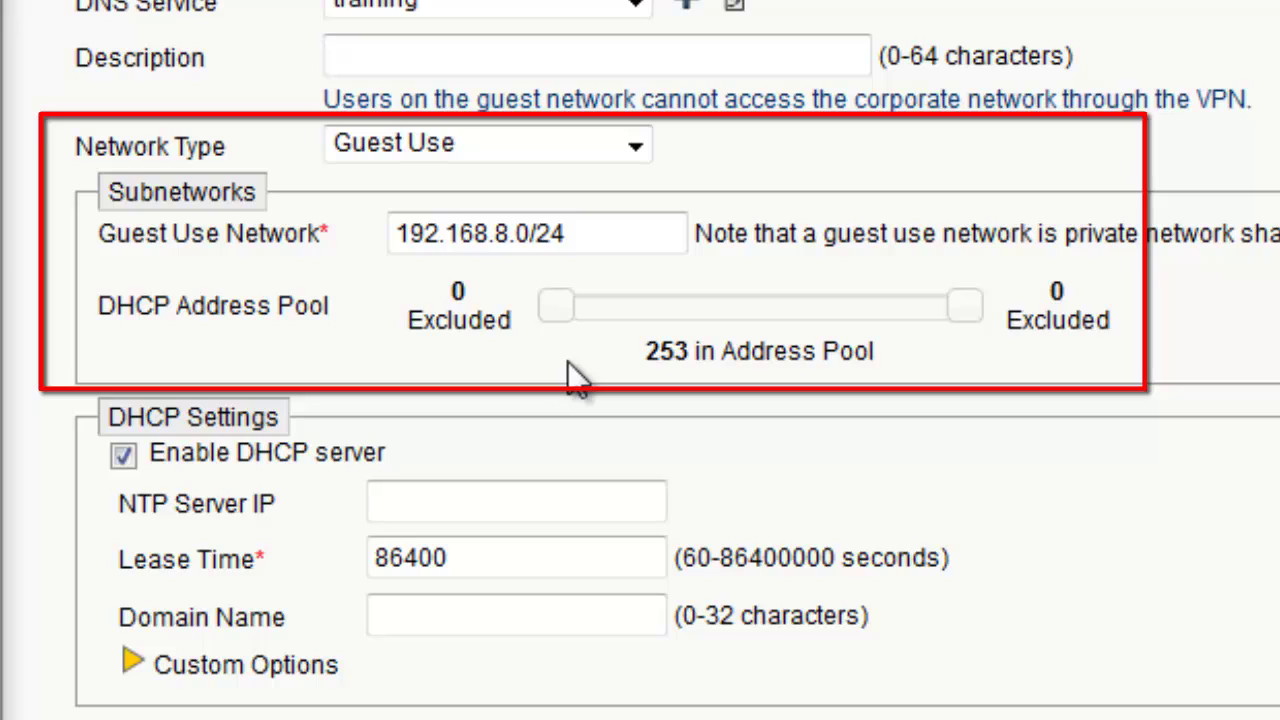
left_click_drag(556, 308, 570, 316)
left_click_drag(968, 303, 954, 303)
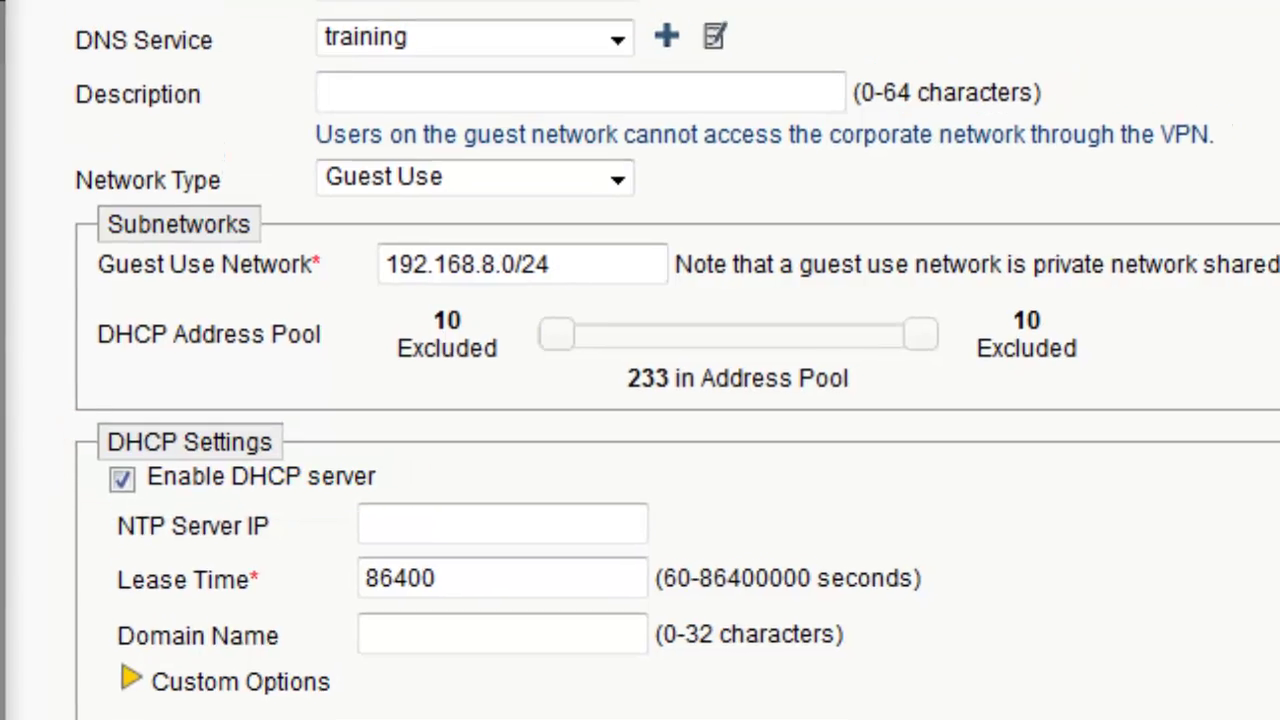
left_click(1200, 60)
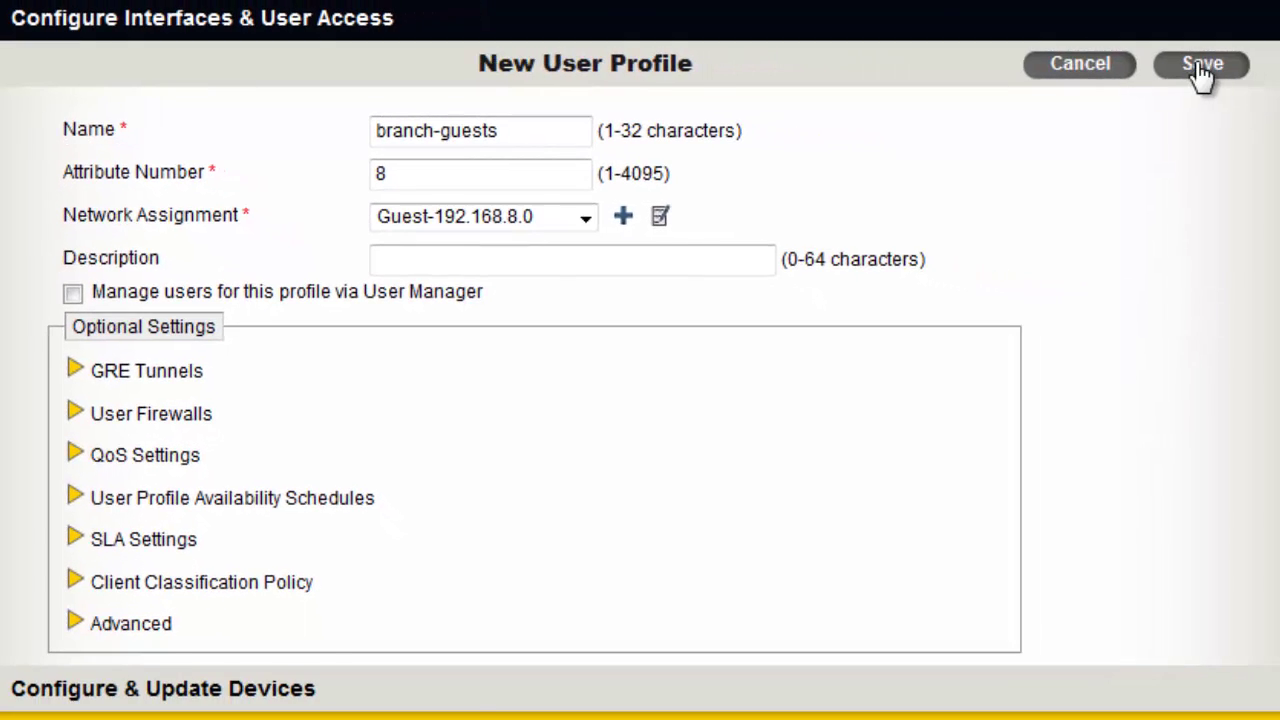
Save branch-guests and apply it as Guest-WiFi-Branch's default user profile
left_click(1203, 66)
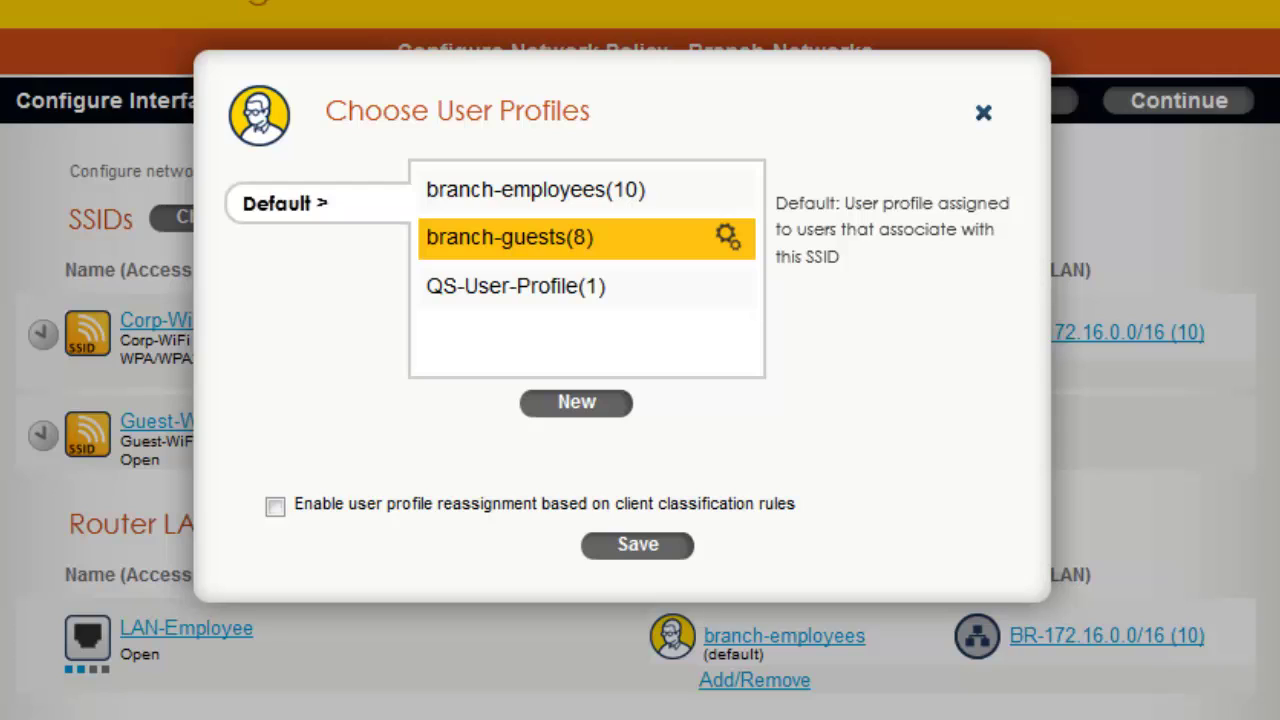
left_click(672, 548)
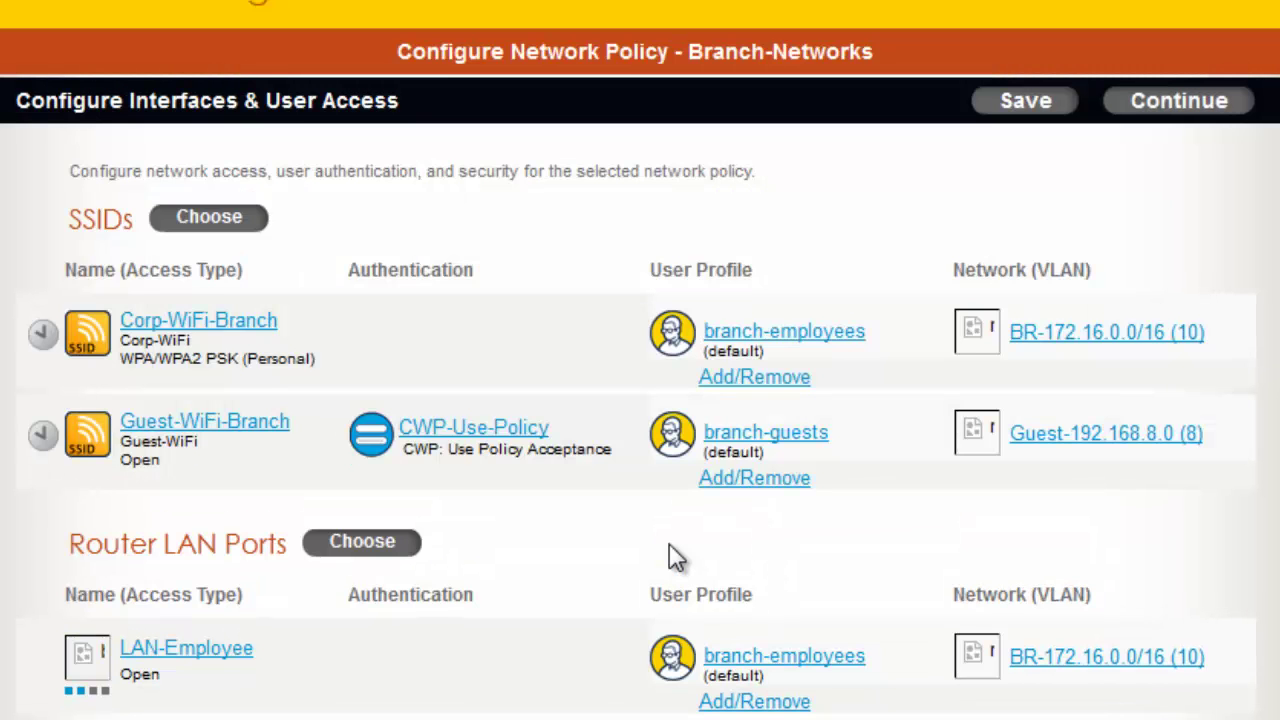